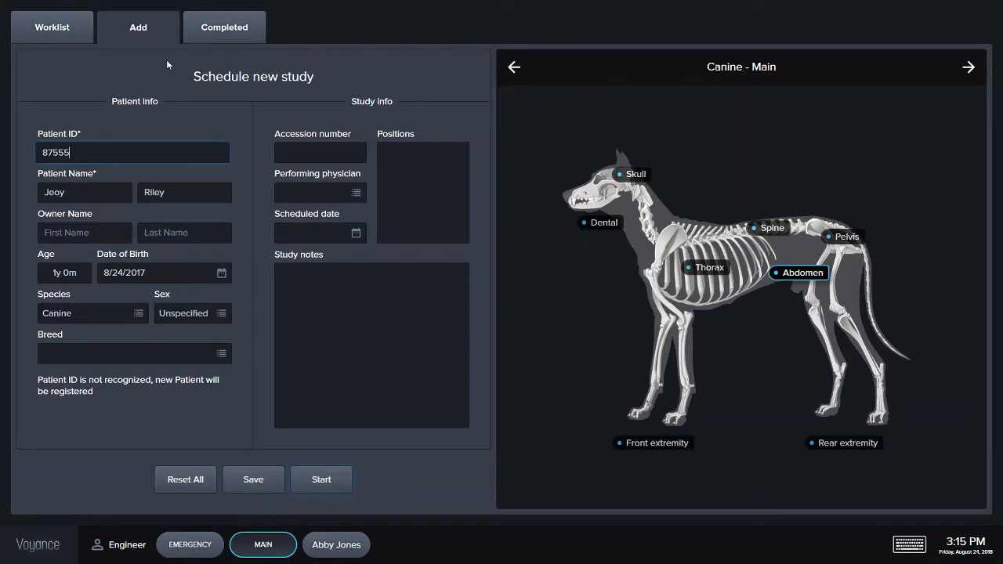
Step: Set the canine patient's sex to Female and breed to American Pit Bull Terrier
double_click(102, 155)
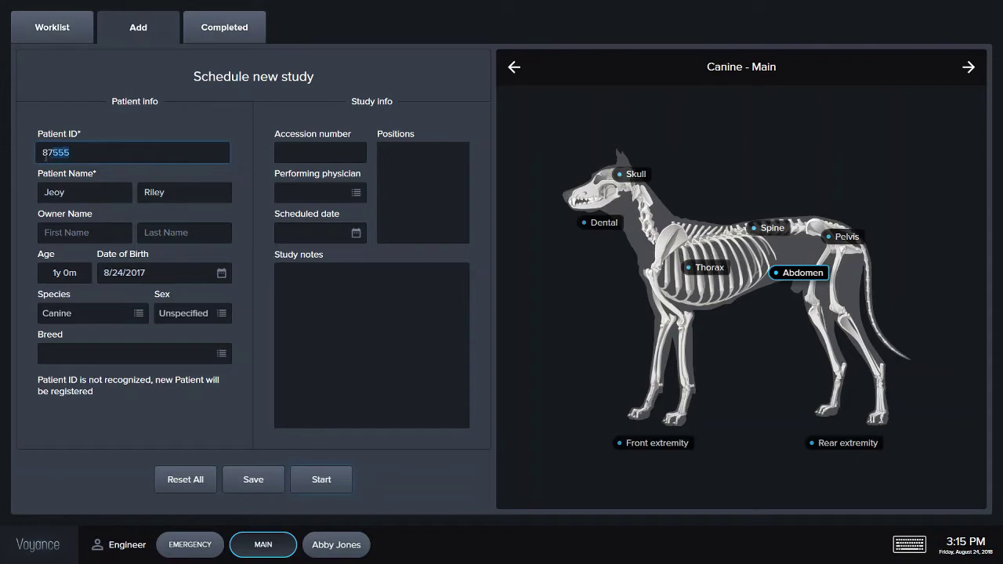
left_click(86, 189)
left_click(221, 314)
key("f")
left_click(221, 354)
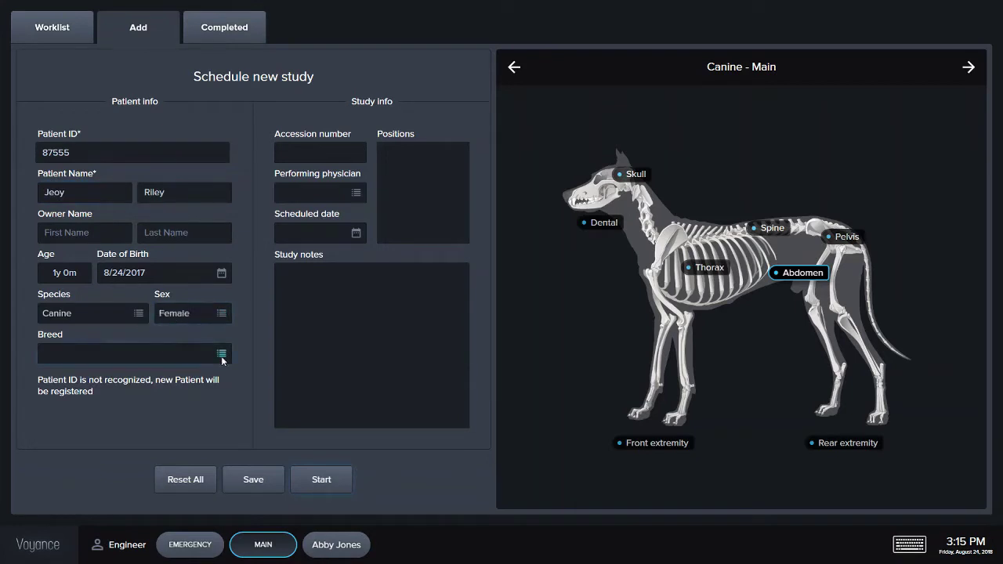
key("a")
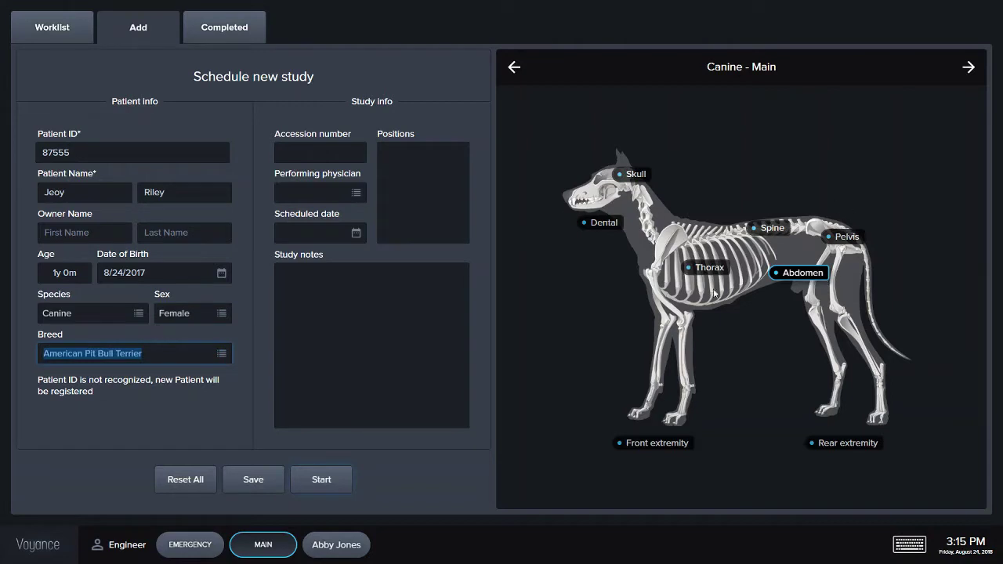
left_click(385, 314)
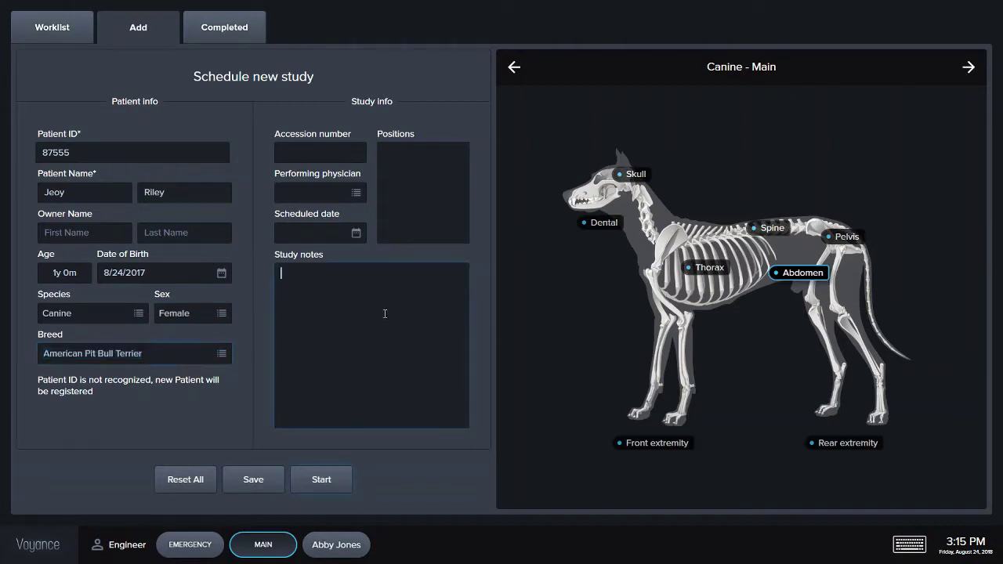
Step: Add Abdomen LAT and VD positions to the new study
left_click(798, 277)
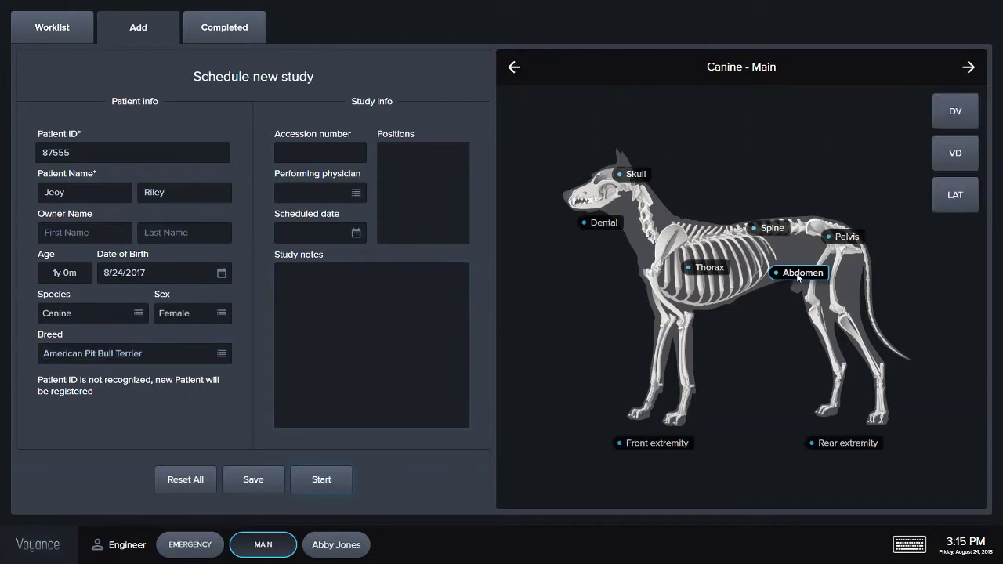
left_click(958, 205)
left_click(957, 157)
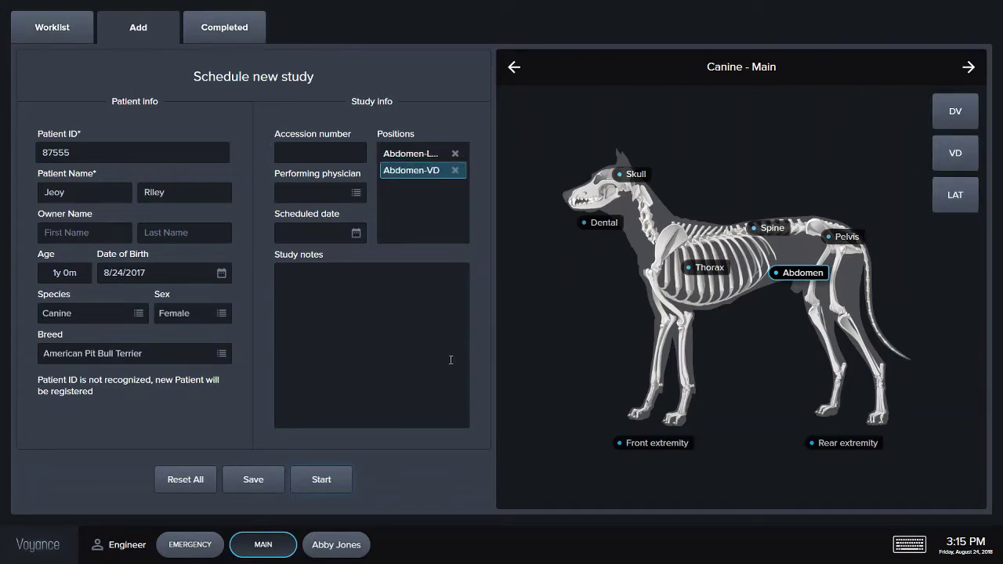
Step: Start the study and take the simulated lateral abdomen exposure
left_click(324, 474)
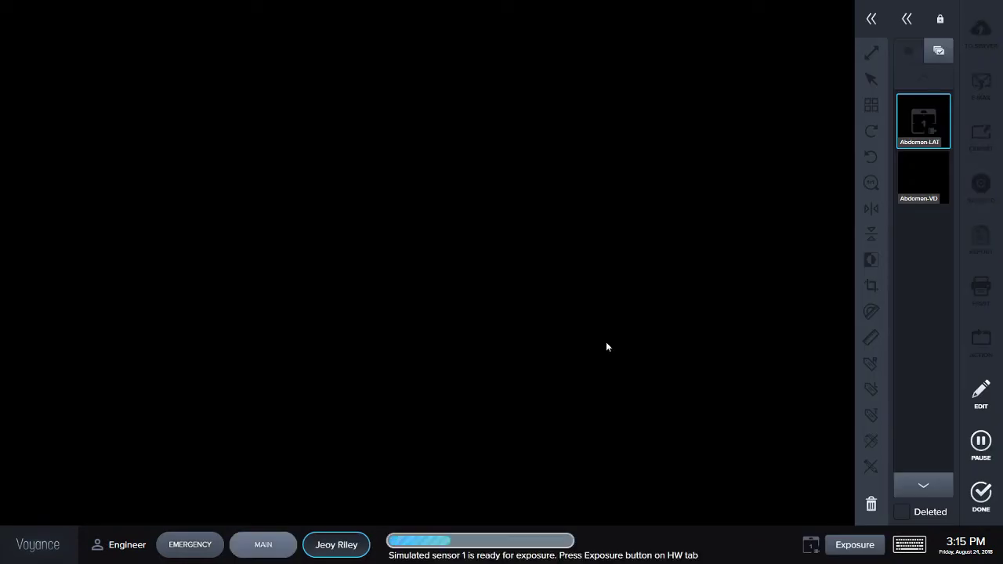
left_click(855, 19)
left_click(810, 141)
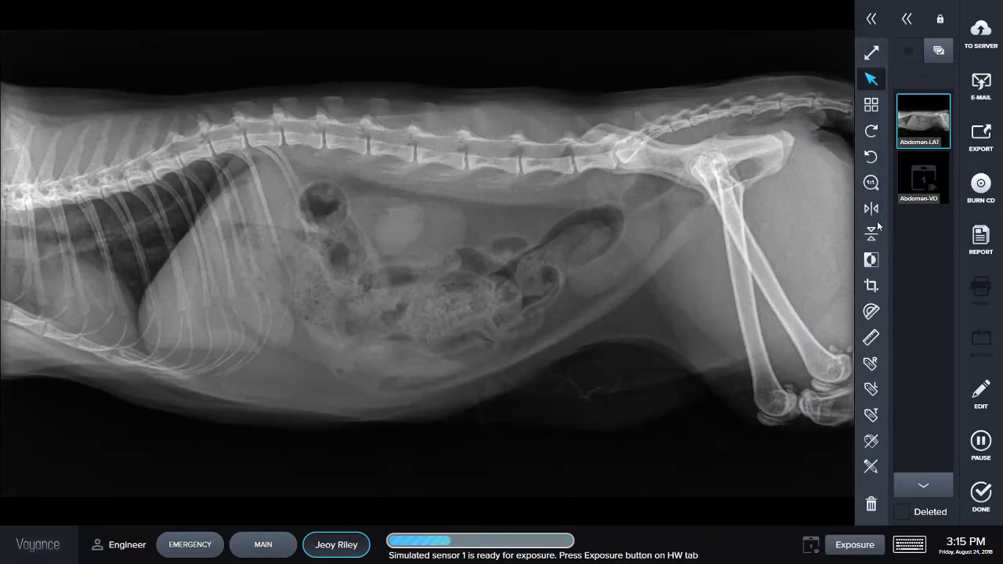
Step: Place an R marker on the radiograph and show the measurement tools list
left_click(870, 362)
left_click(653, 424)
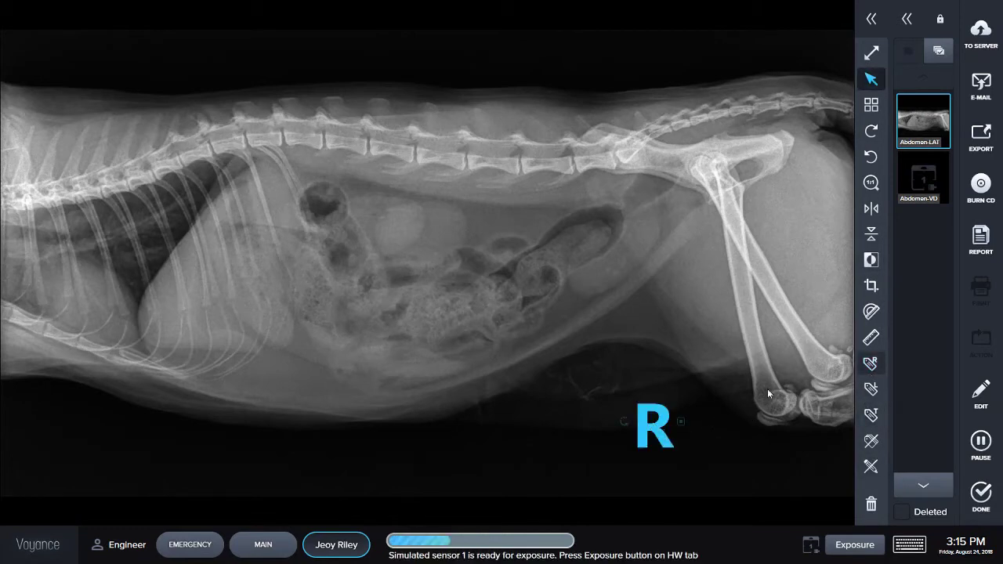
left_click(874, 22)
left_click(773, 53)
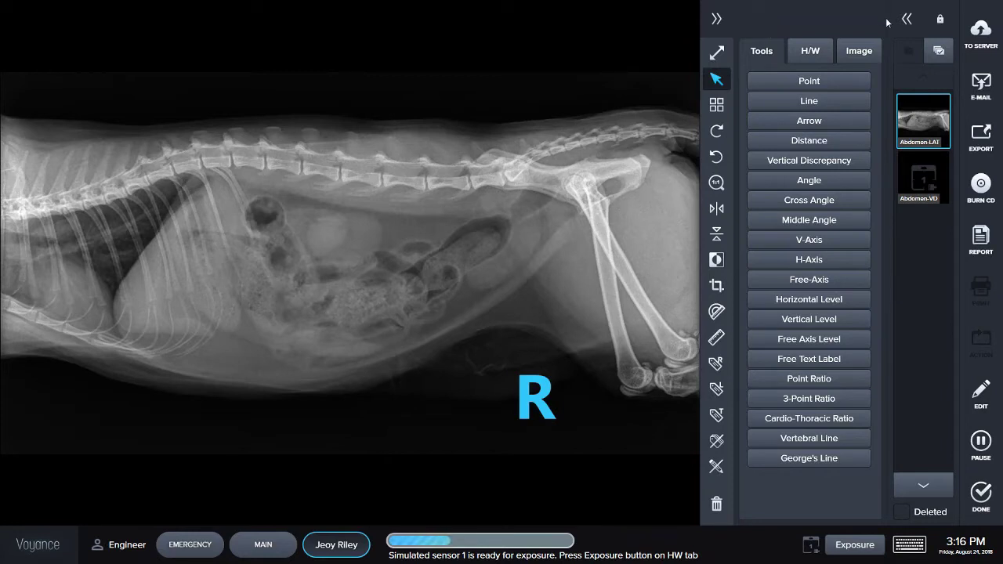
Step: Toggle full screen on and off, then open the Add panel's Canine - Main body map
left_click(717, 53)
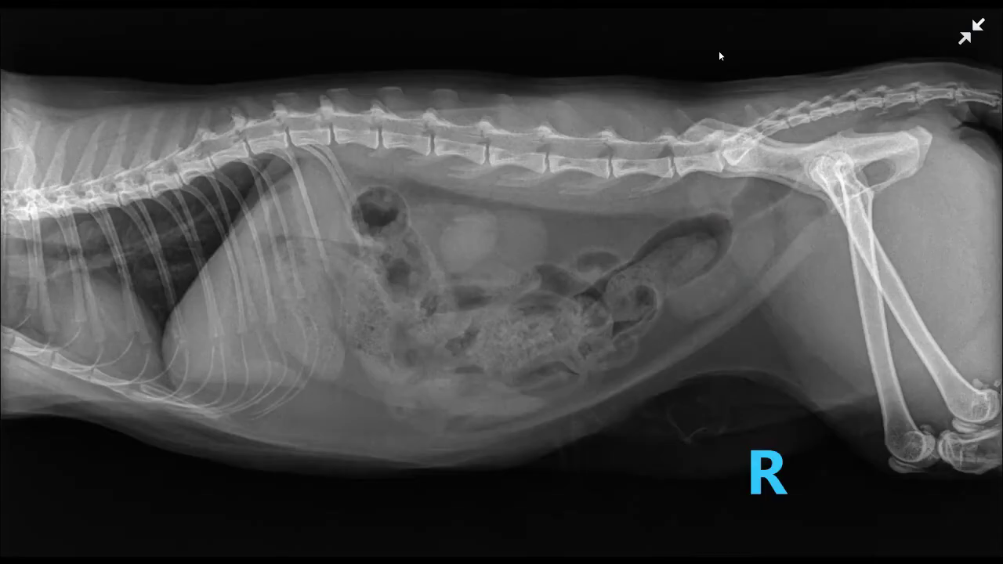
left_click(967, 38)
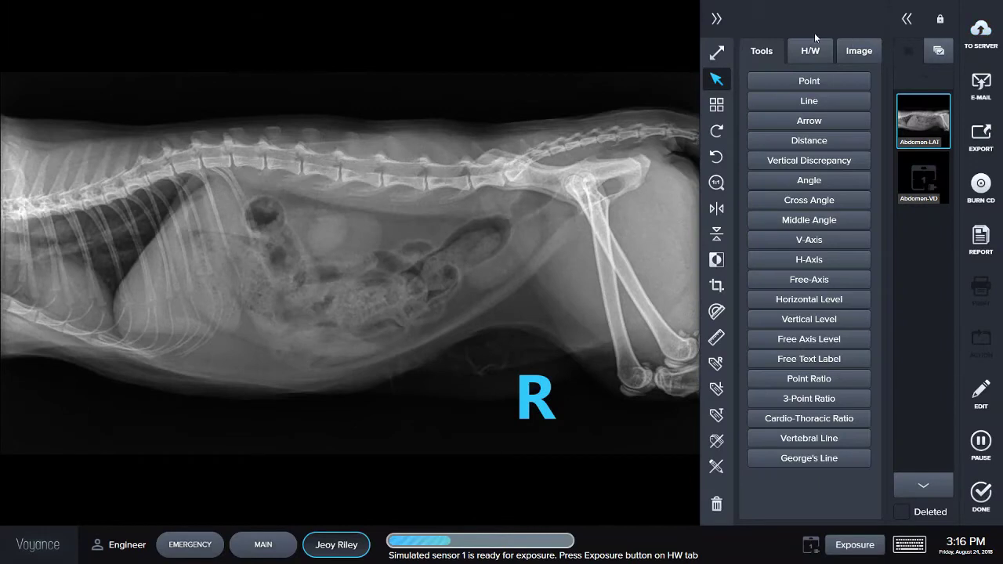
left_click(905, 20)
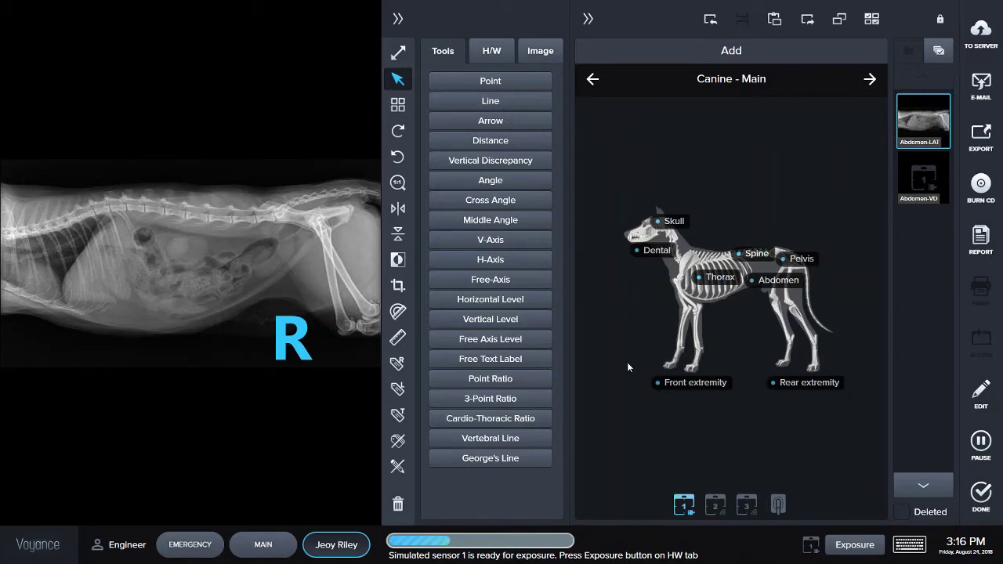
Step: Add a Max R Pre Molars position from the Canine - Dental chart
left_click(705, 281)
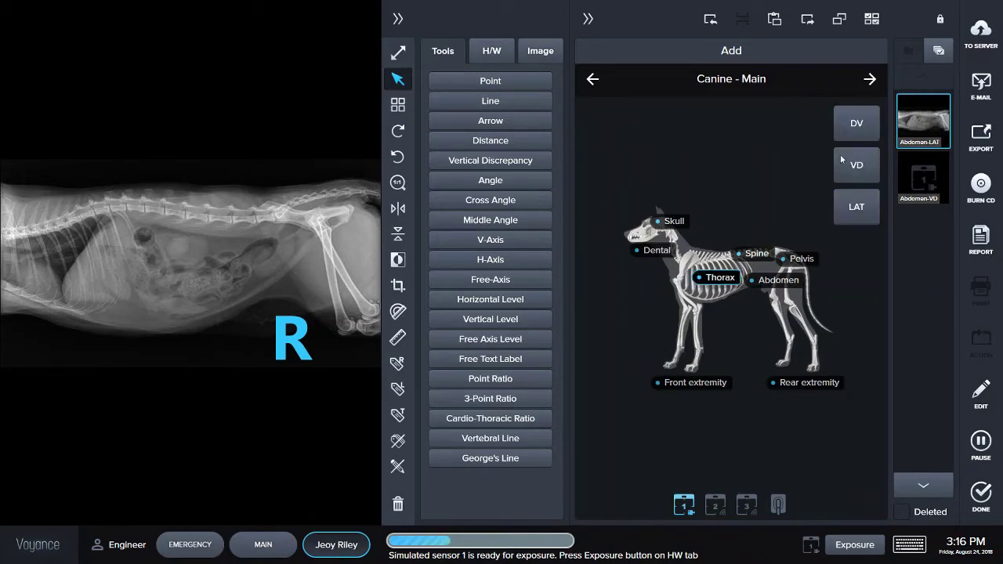
left_click(869, 79)
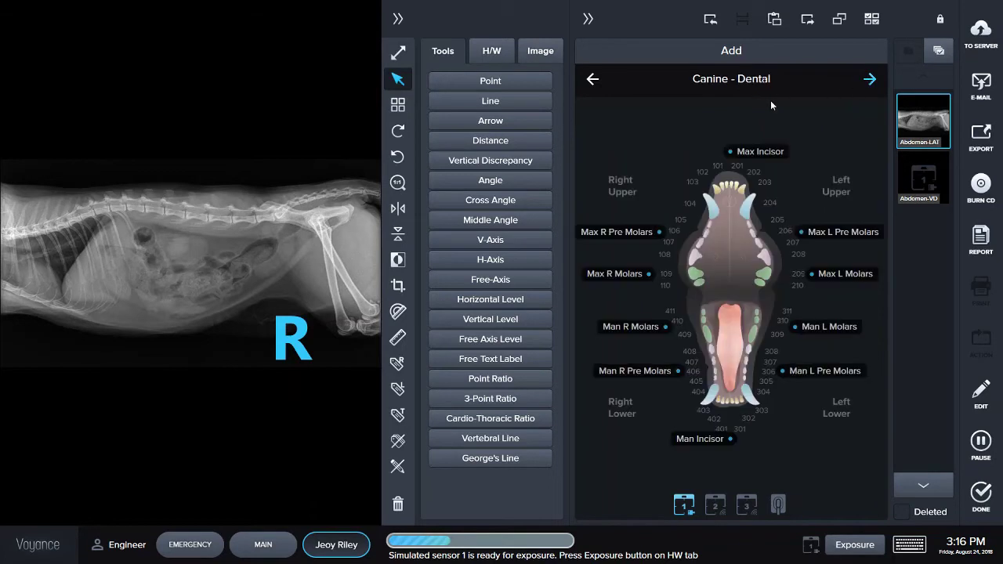
left_click(651, 233)
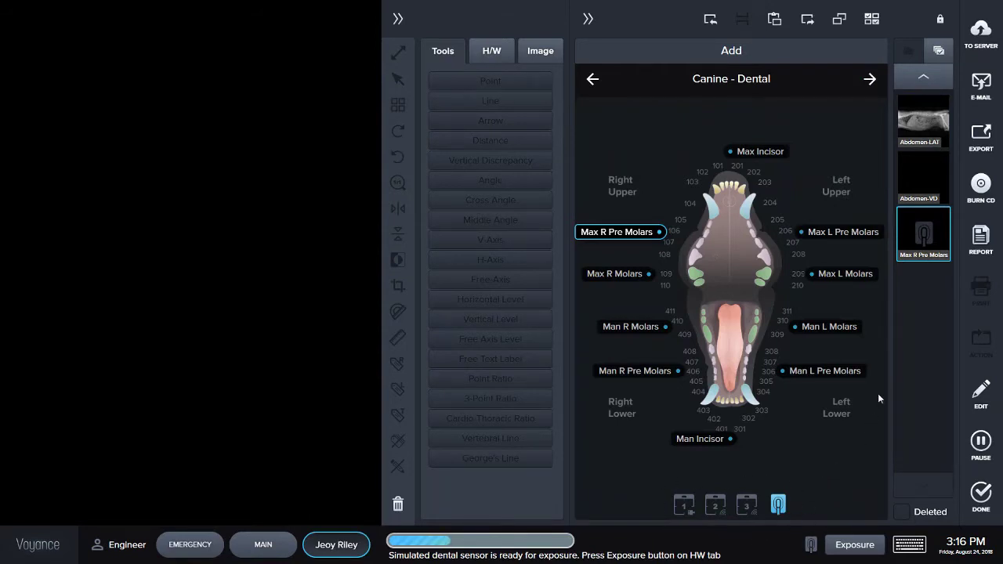
Step: Select the pending Abdomen-VD image and collapse the Add and tools panels
left_click(915, 170)
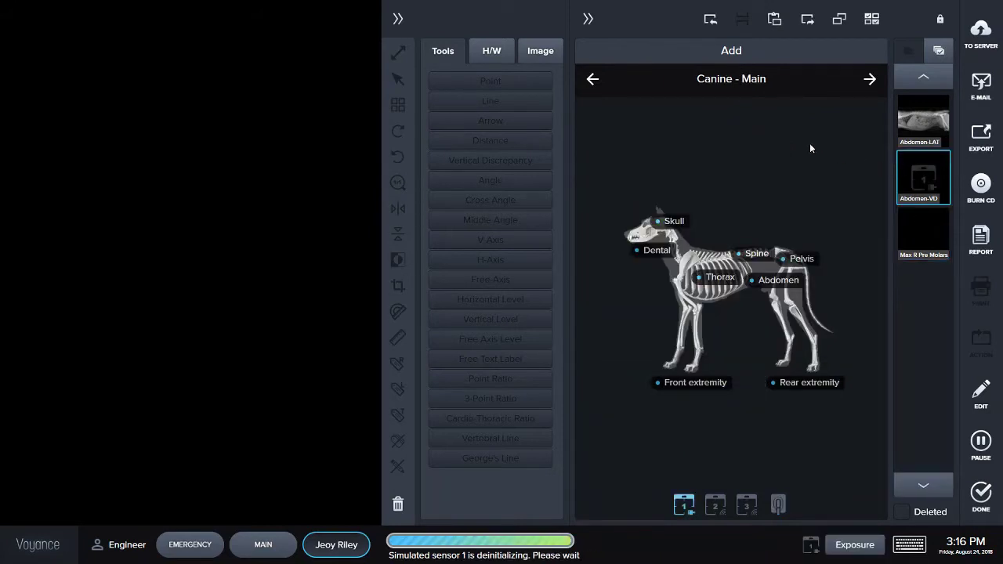
left_click(588, 18)
left_click(714, 20)
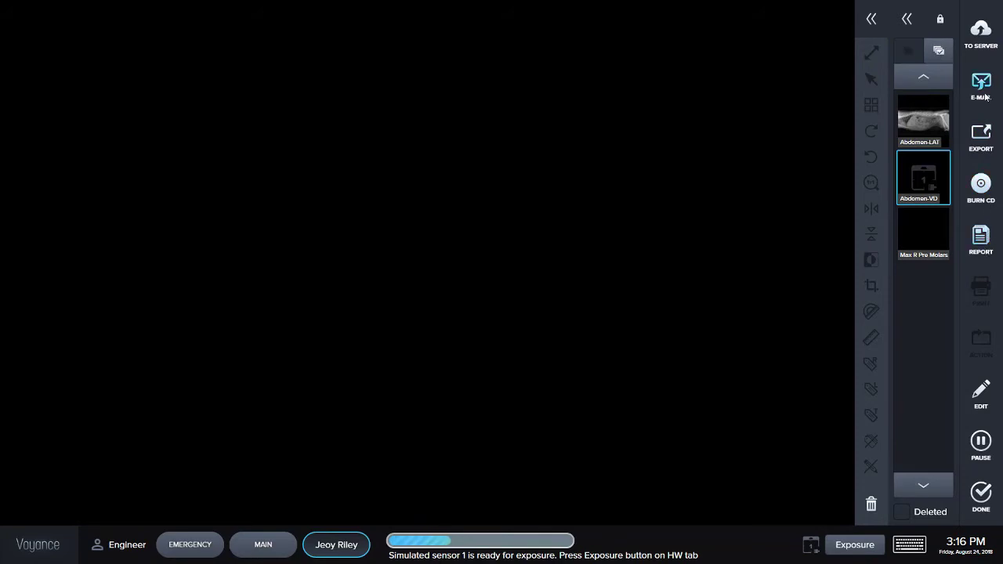
Step: Acquire the ventrodorsal abdomen X-ray on the Abdomen-VD position
left_click(930, 135)
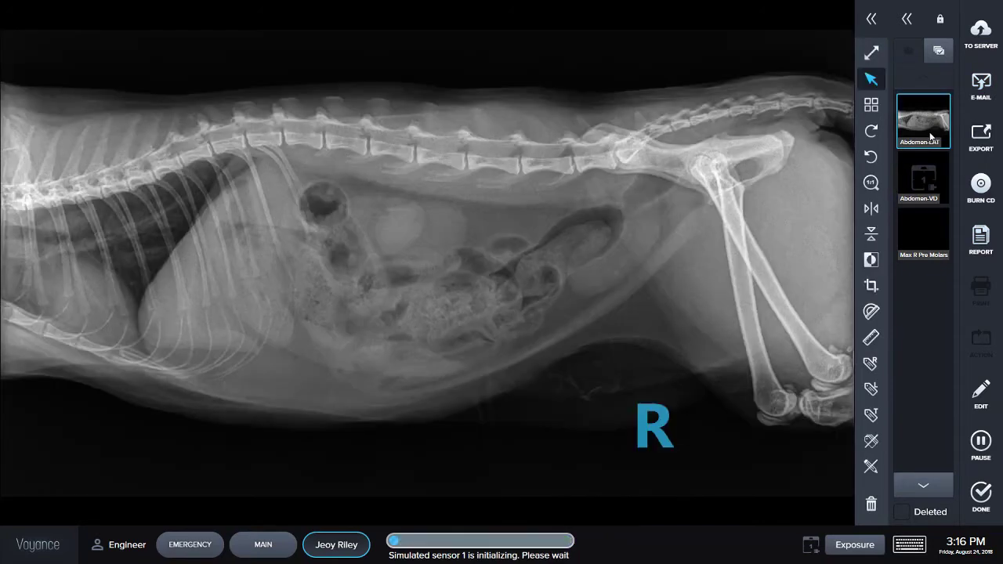
left_click(931, 164)
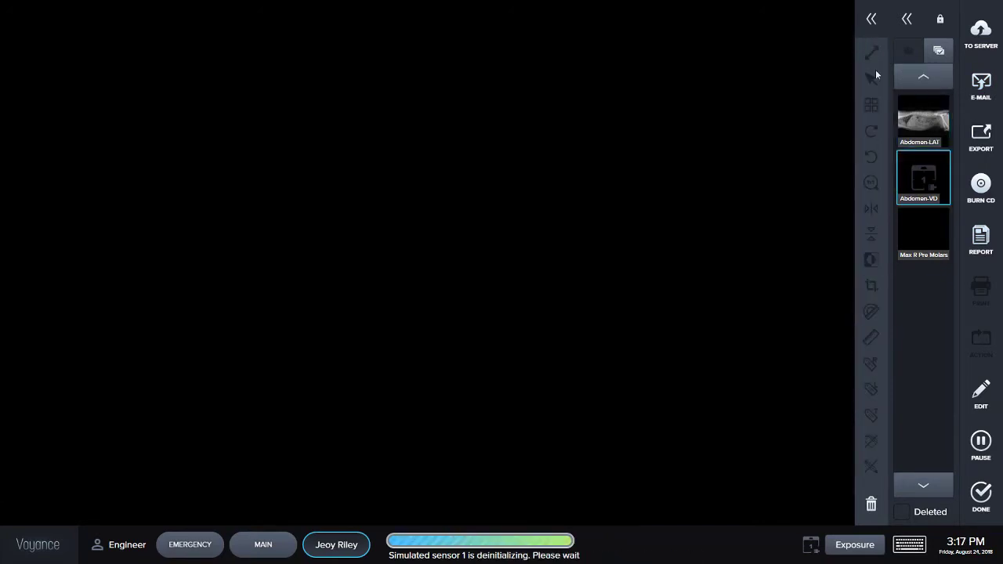
left_click(870, 21)
left_click(810, 50)
left_click(811, 139)
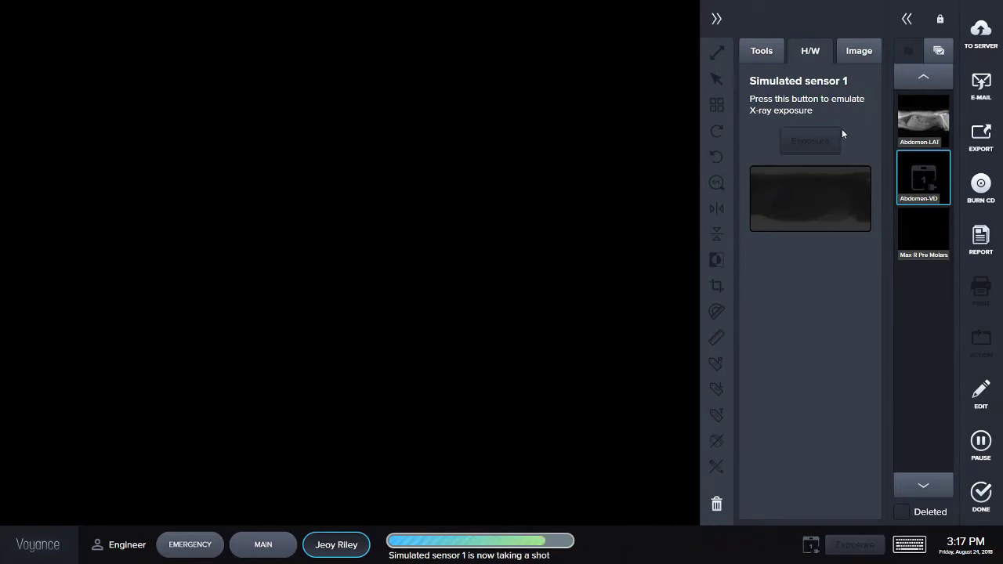
left_click(729, 19)
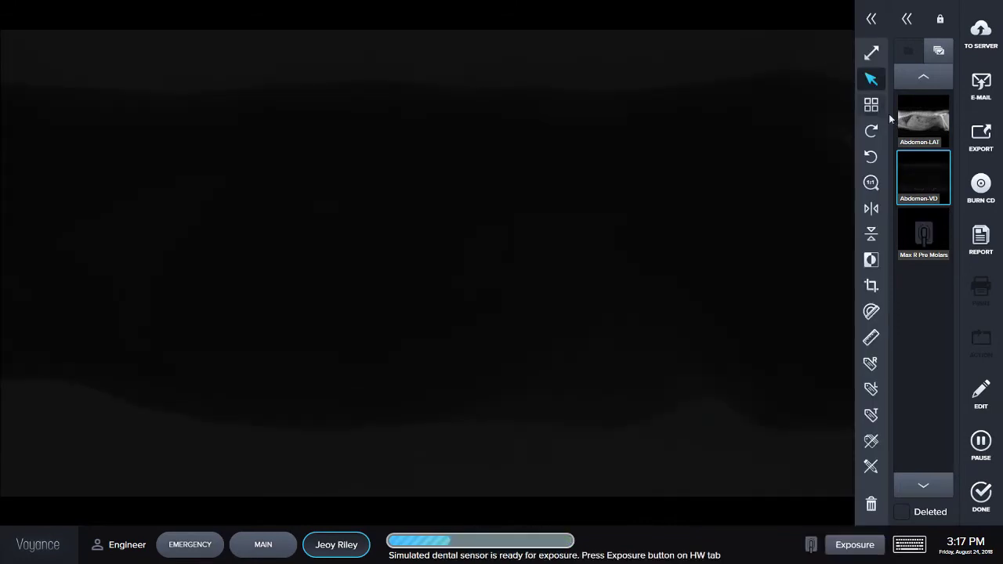
Step: Multi-select both abdomen images and open the E-MAIL sharing dialog
left_click(906, 19)
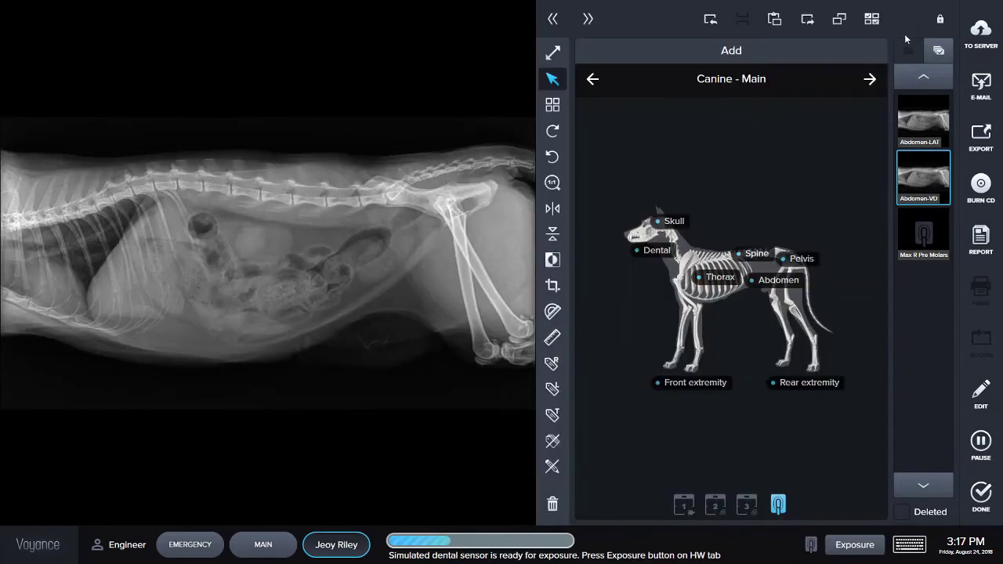
left_click(872, 23)
left_click(907, 117)
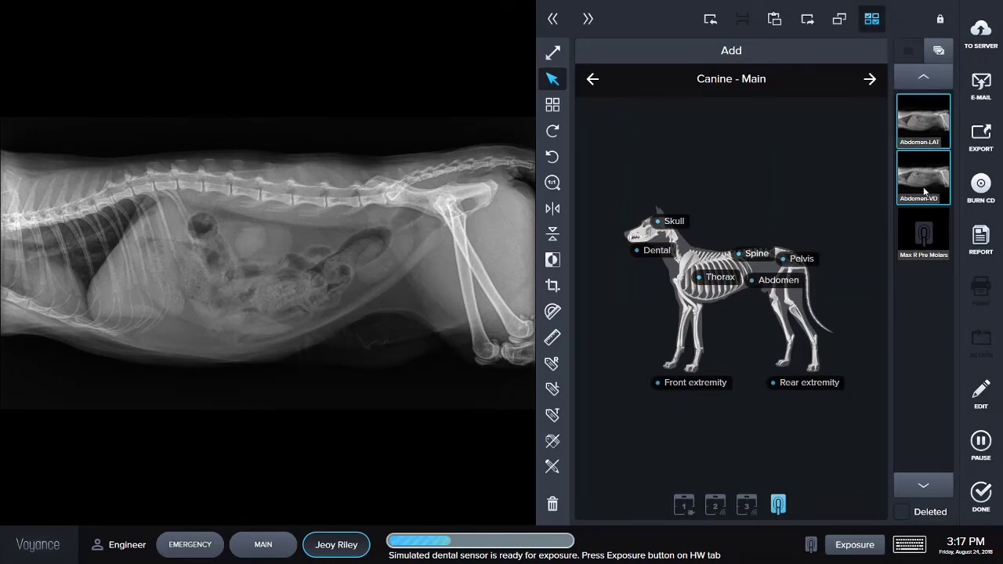
left_click(977, 86)
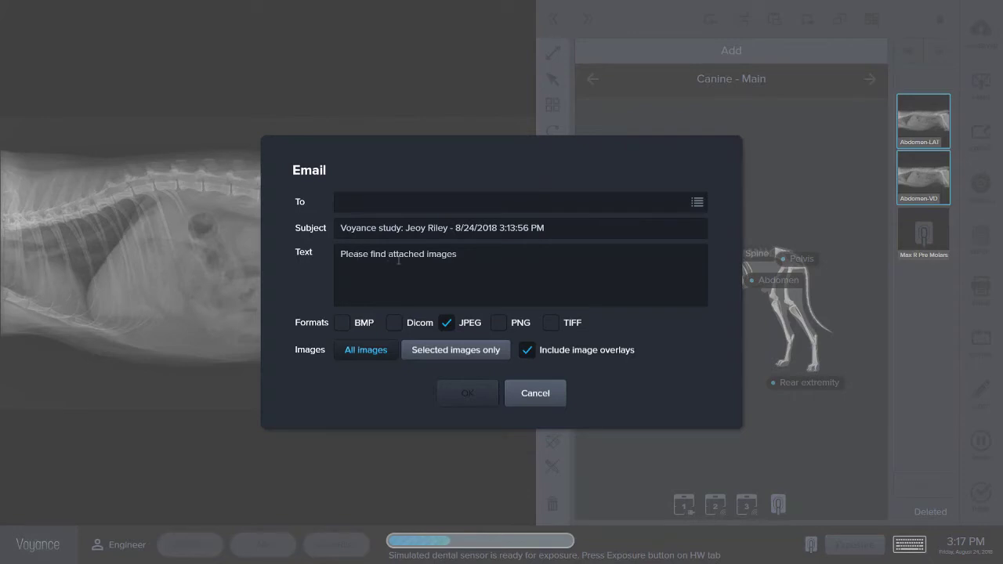
Step: Use the message text and recipient list, then cancel the Email dialog unsent
left_click(476, 260)
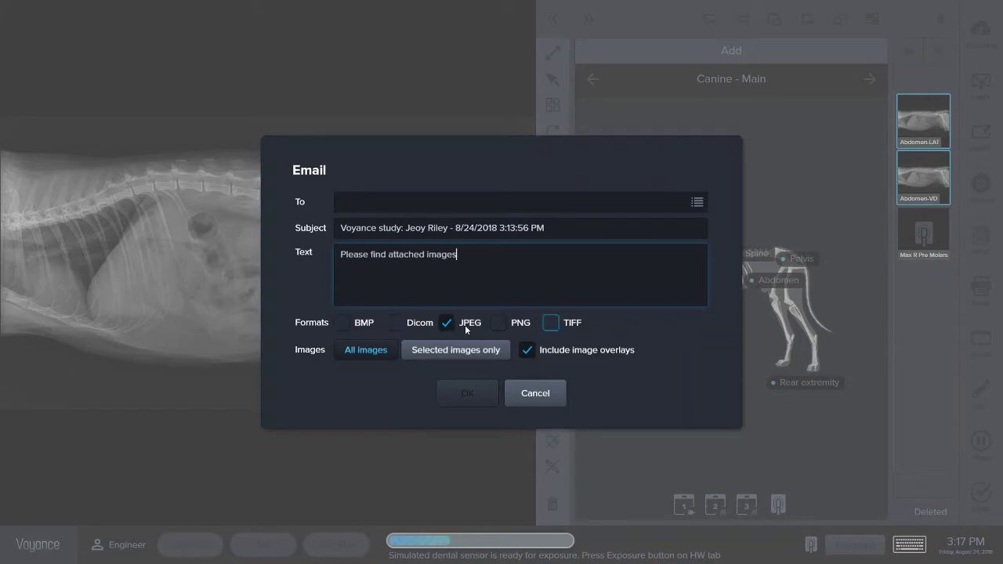
left_click(702, 205)
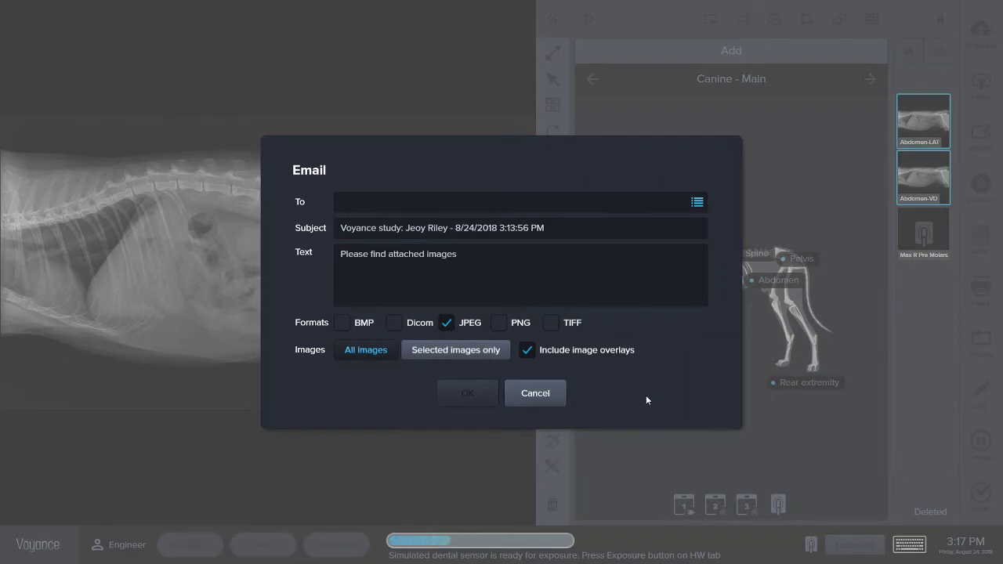
left_click(548, 403)
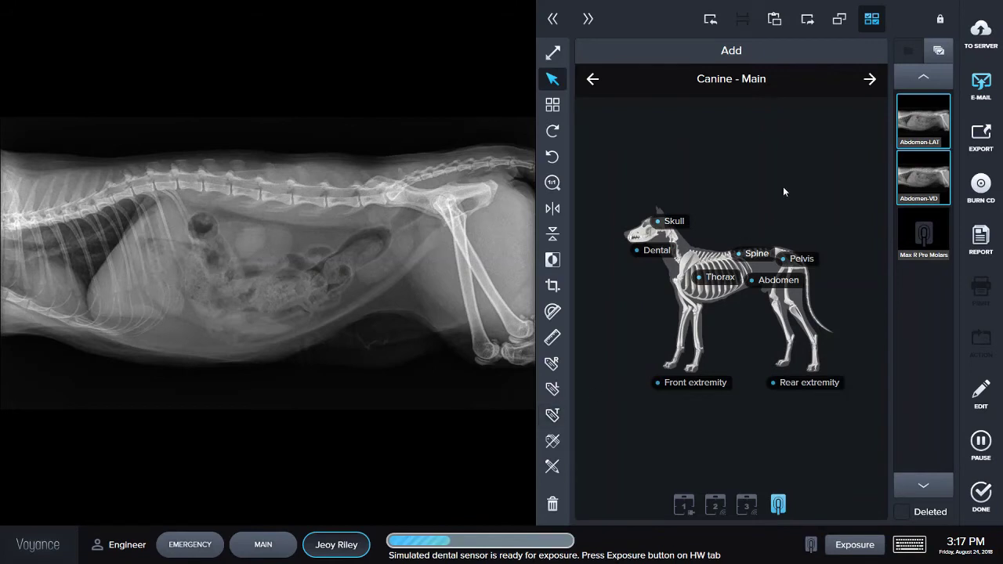
Step: Open and cancel the EXPORT and BURN CD options, then open the Report dialog
left_click(991, 146)
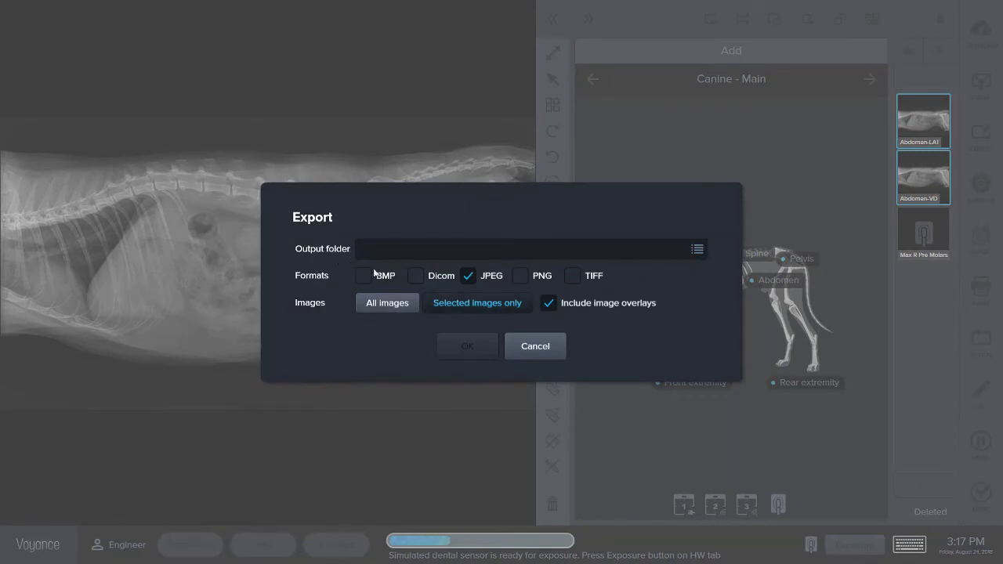
left_click(537, 353)
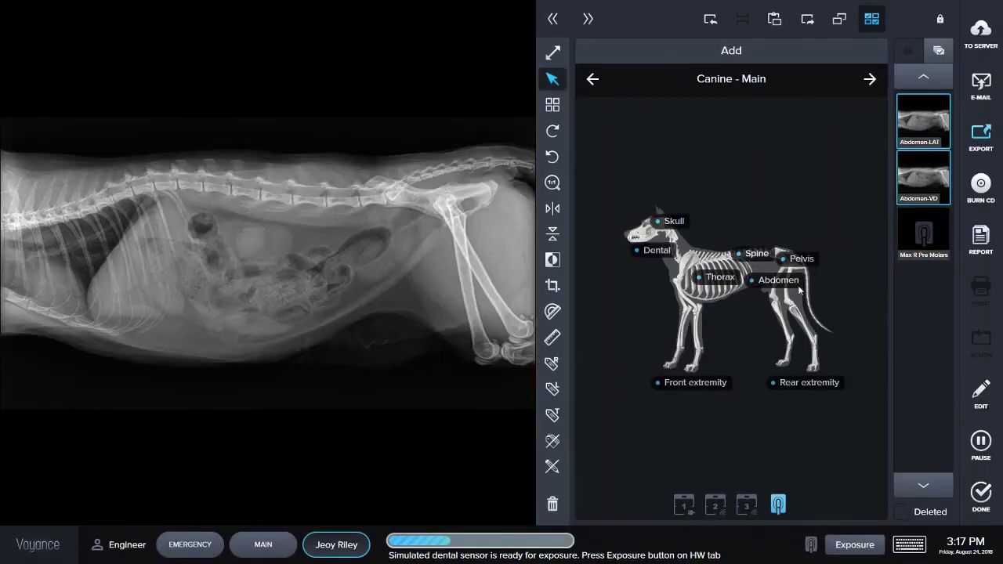
left_click(982, 195)
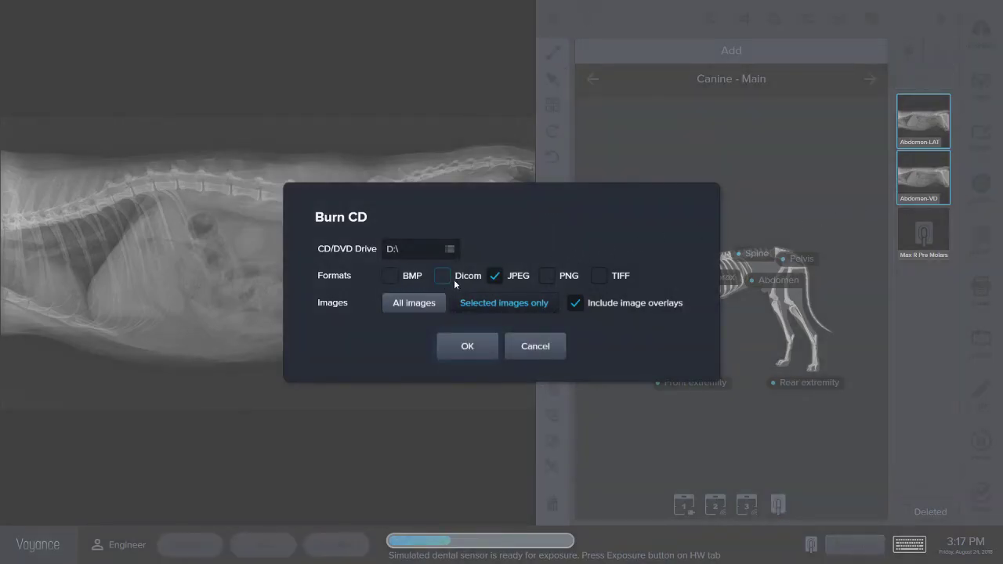
left_click(539, 345)
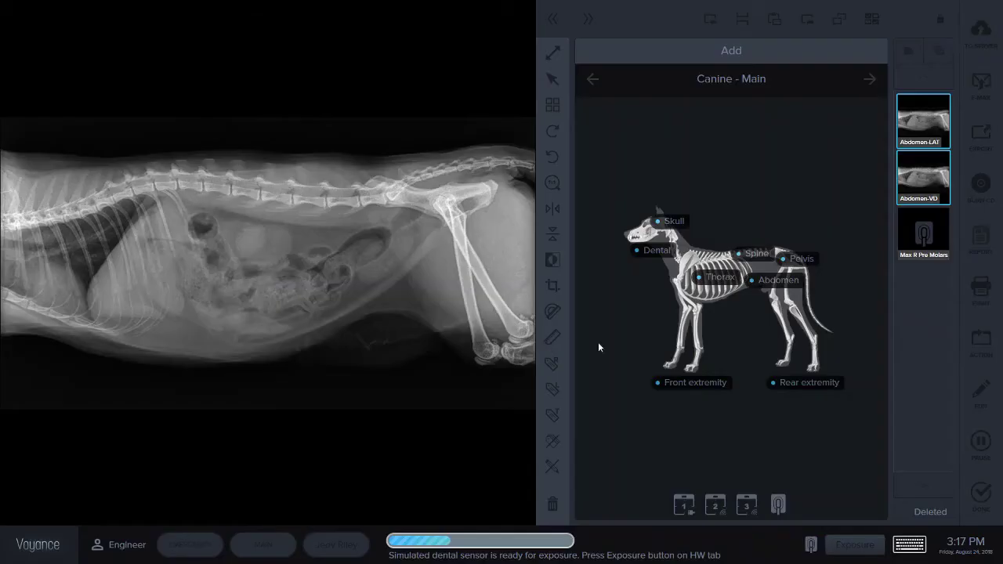
left_click(984, 240)
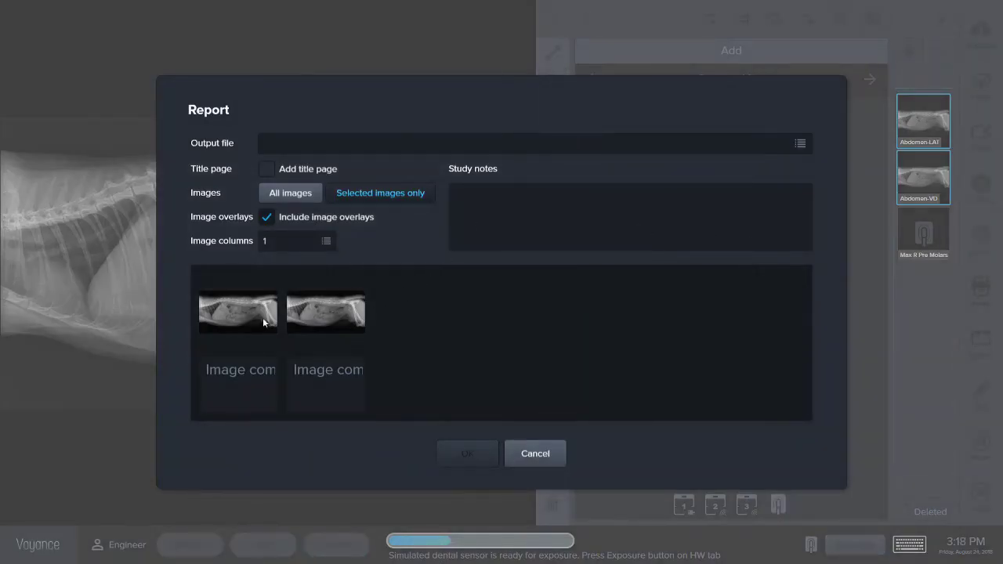
Step: Enter the Study notes field, then cancel the Report dialog without creating a report
left_click(482, 203)
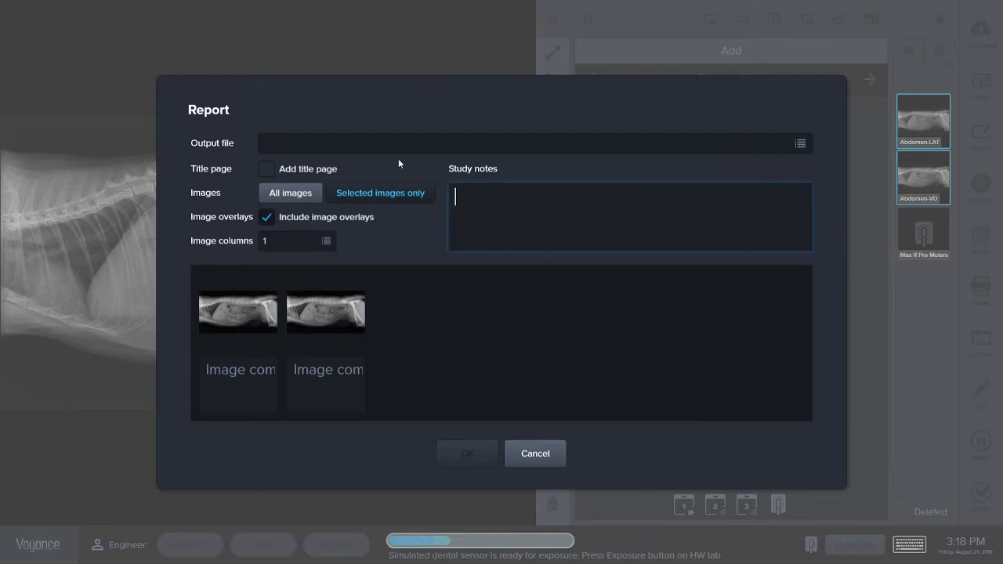
left_click(531, 459)
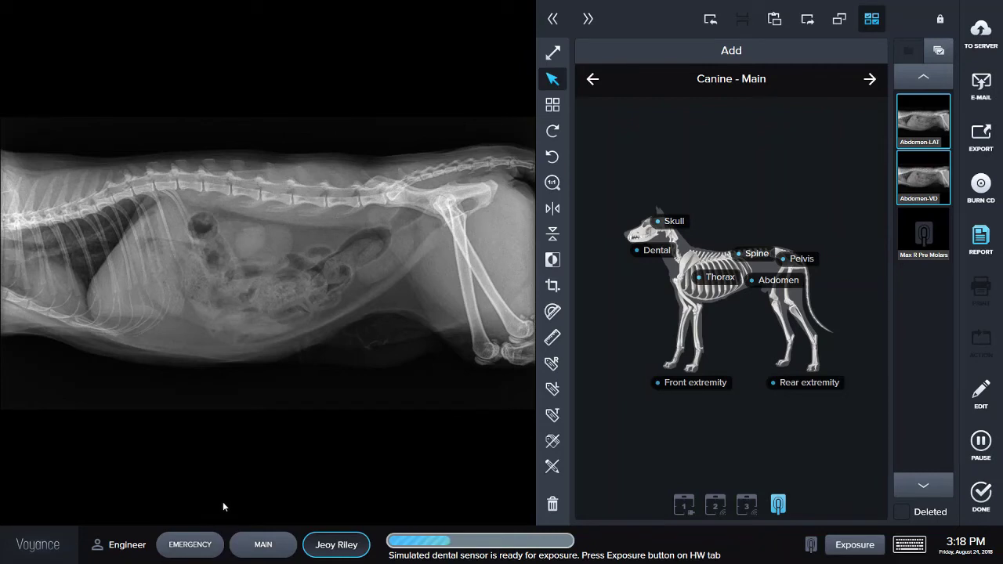
Step: Start an Emergency study, expose a Skull-DV X-ray, and collapse the H/W and body-map panels
left_click(200, 551)
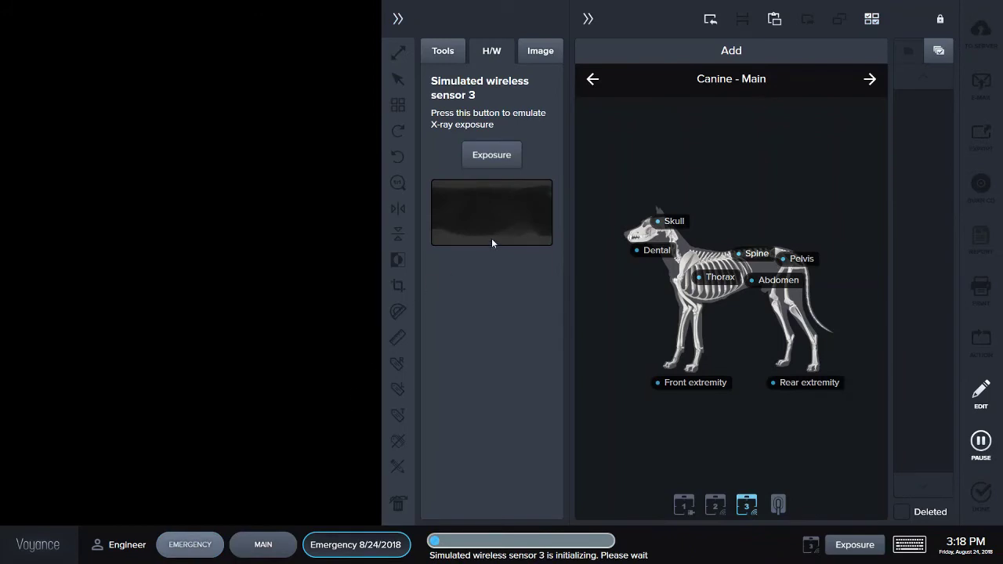
left_click(515, 158)
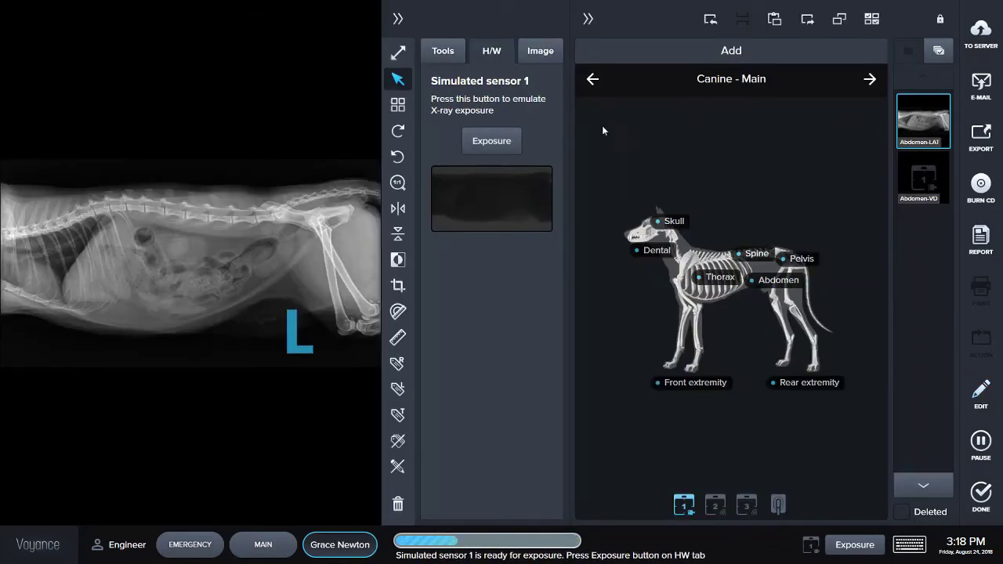
left_click(397, 18)
left_click(588, 18)
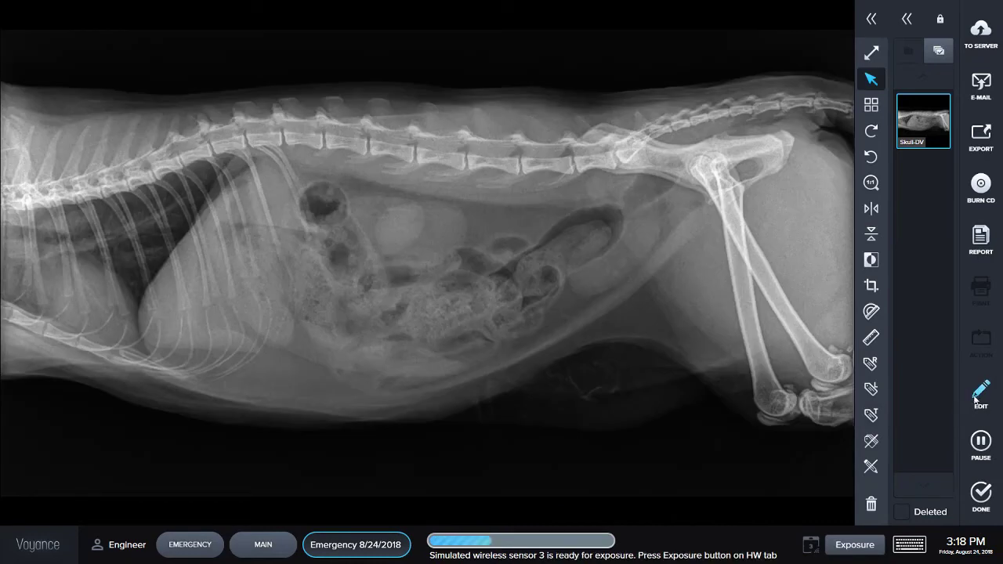
left_click(979, 394)
left_click(153, 148)
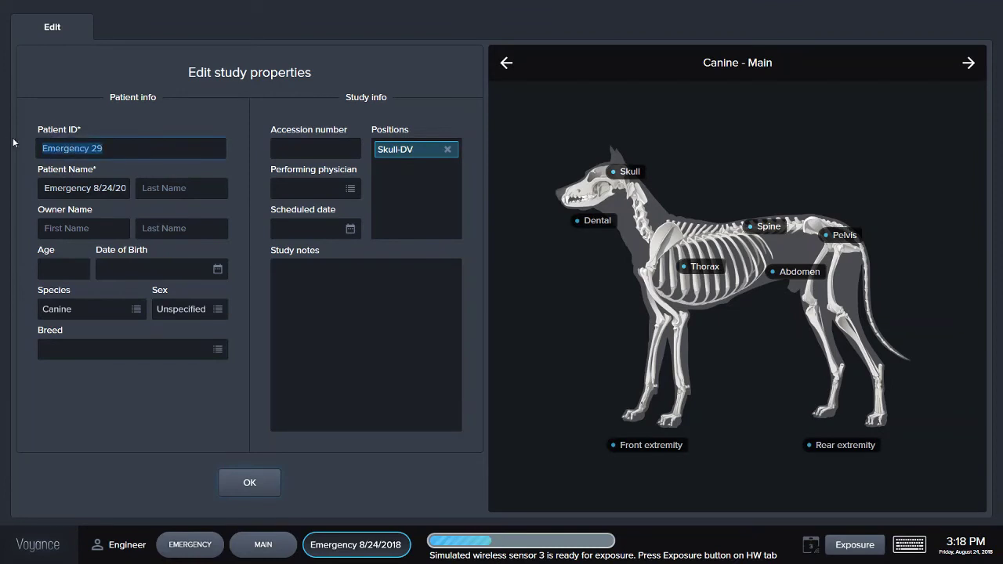
left_click(274, 278)
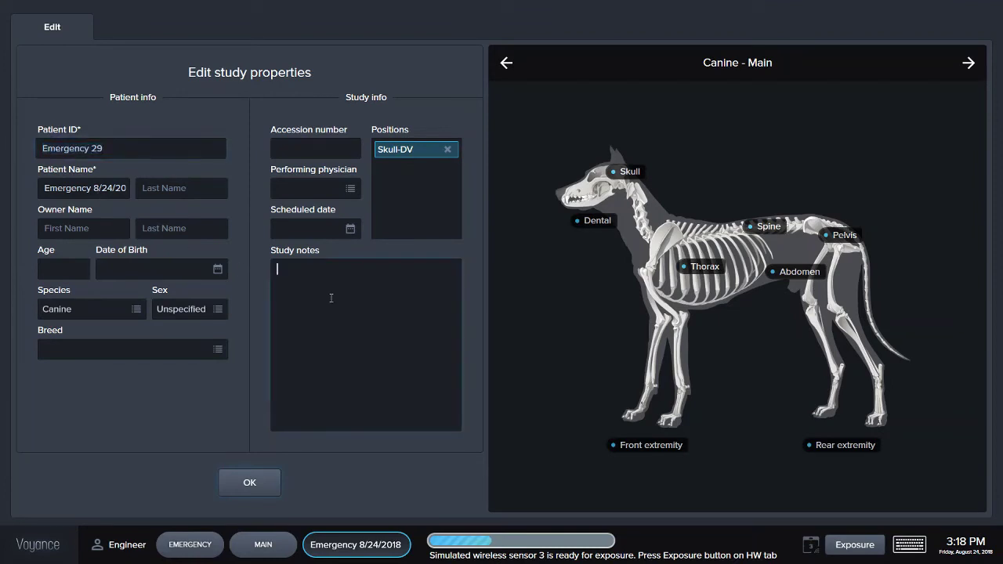
left_click(263, 481)
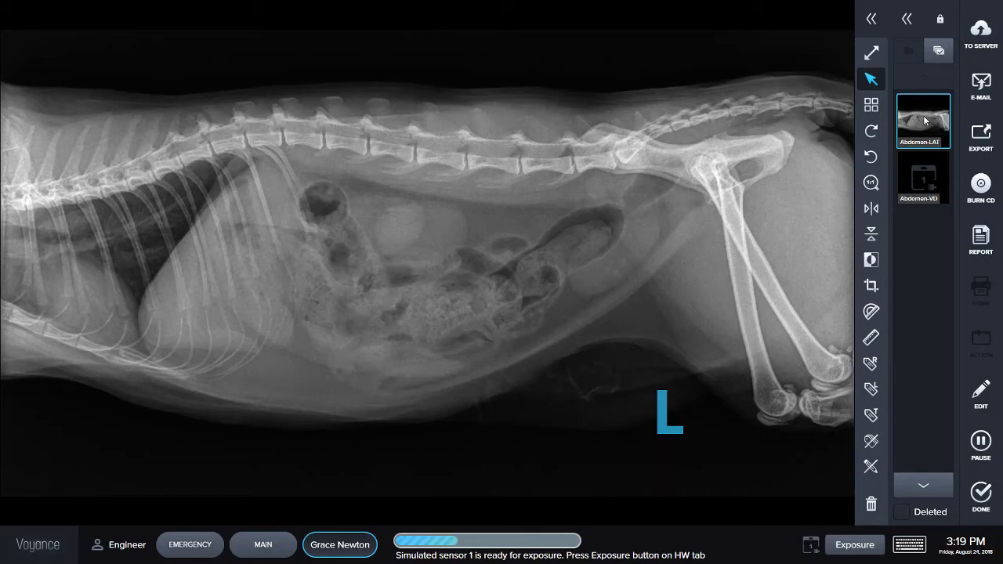
Step: Cut the Abdomen-LAT image and paste it into the Emergency 8/24/2018 study
left_click(908, 26)
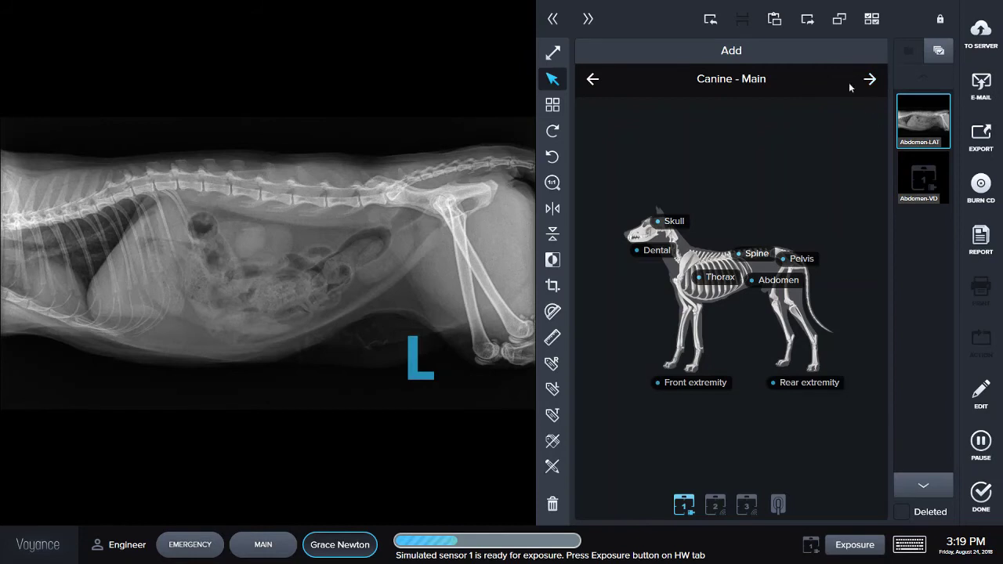
left_click(806, 22)
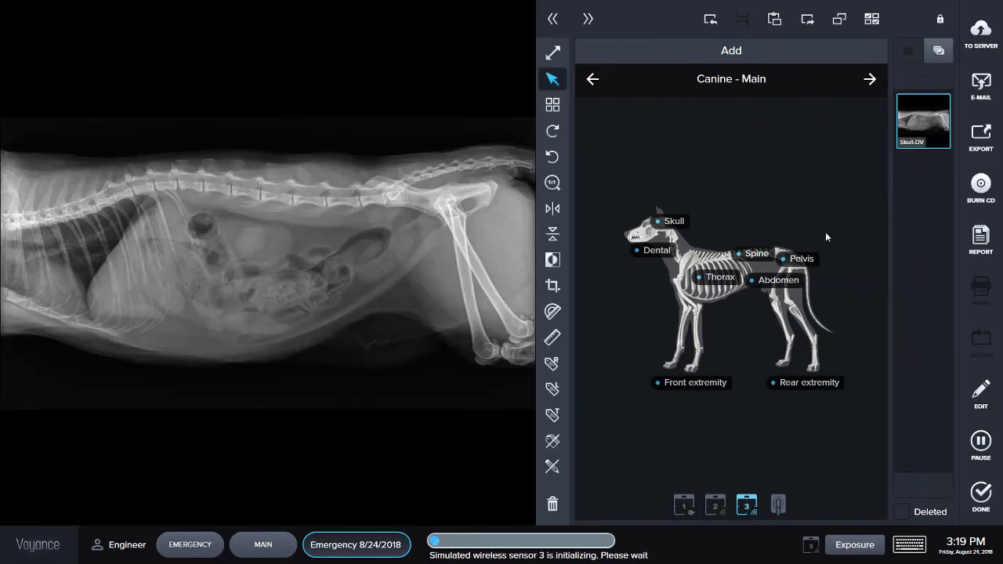
left_click(775, 27)
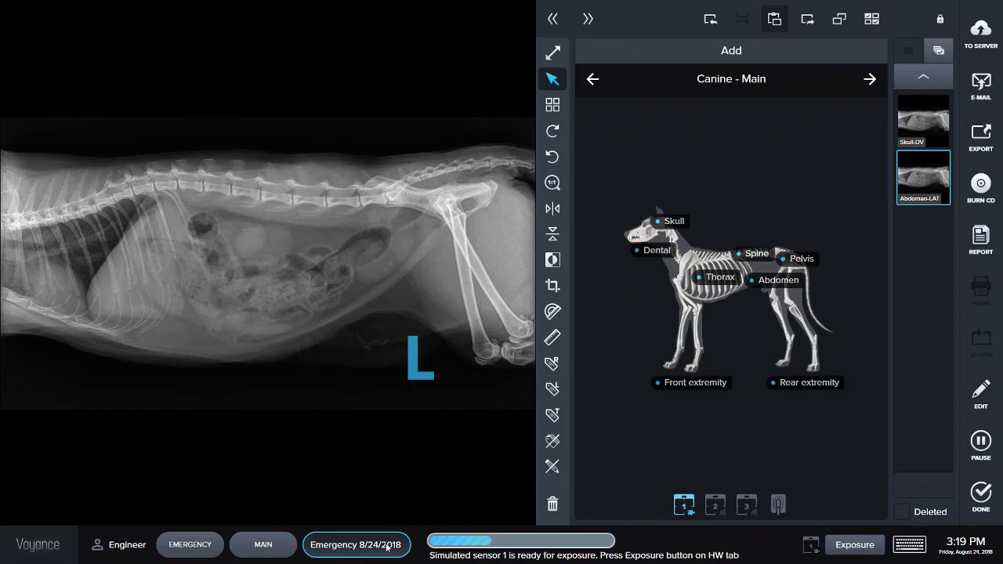
left_click(709, 21)
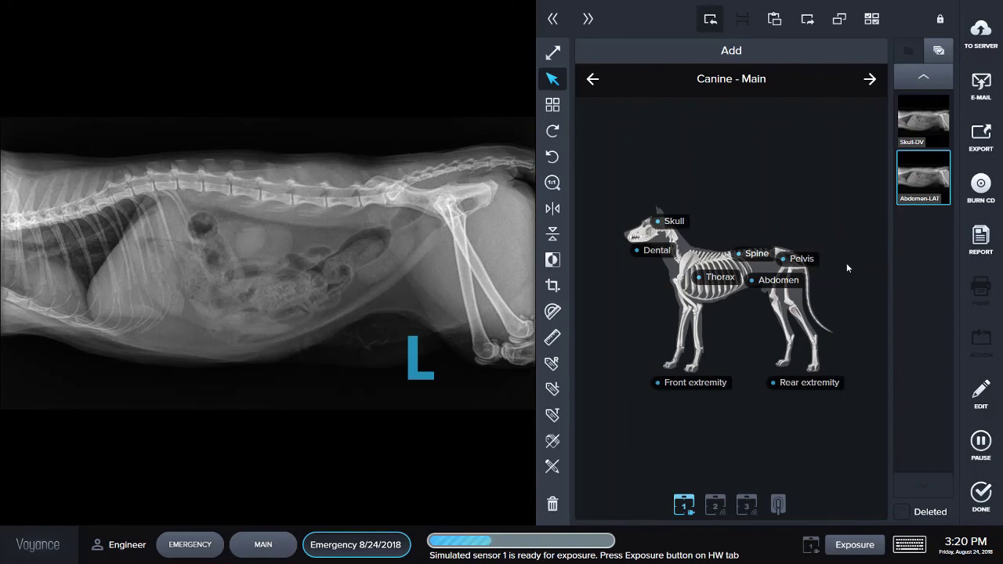
Step: Mark the emergency study as completed, then search the Completed list by the patient's first name
left_click(981, 494)
left_click(474, 394)
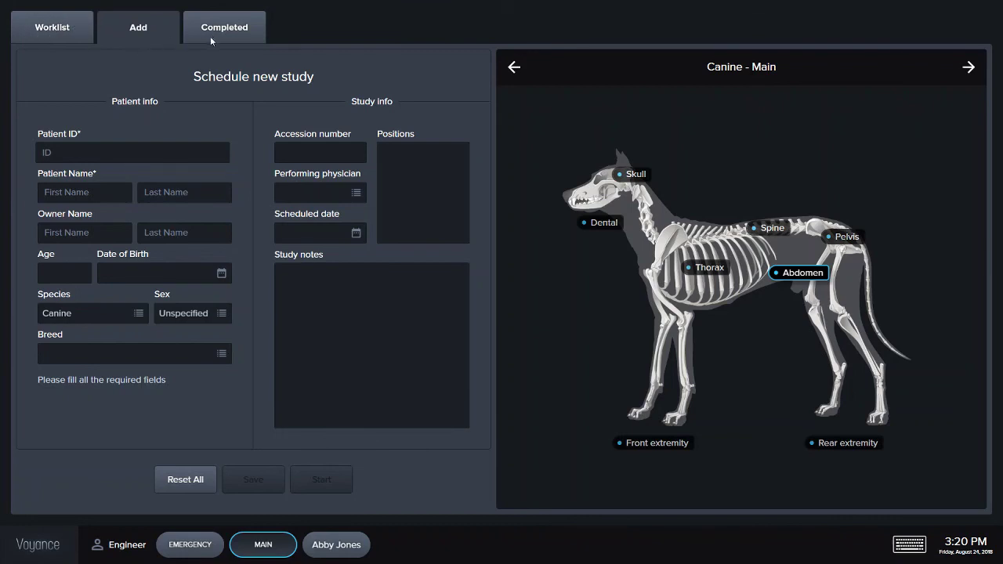
left_click(236, 30)
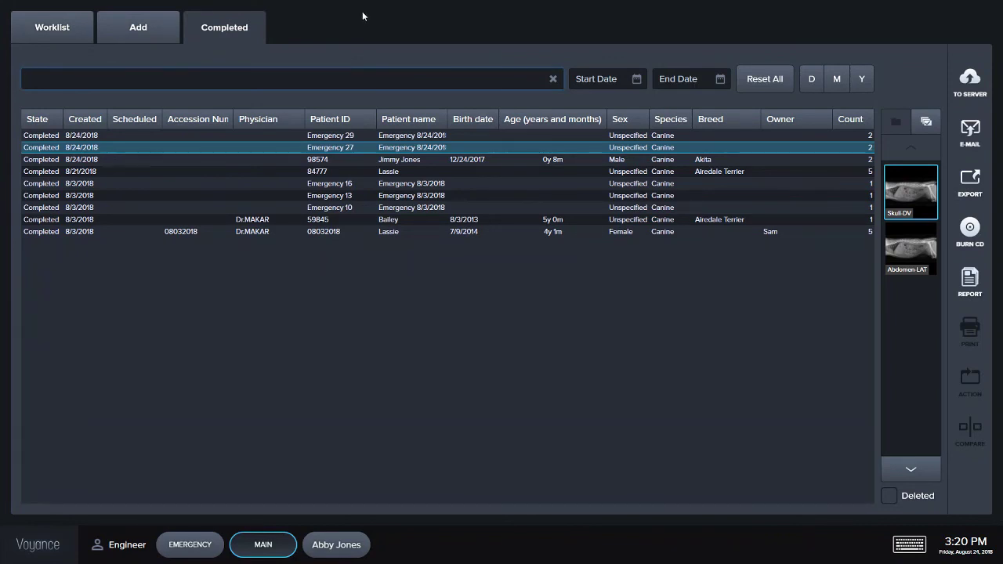
type("grac")
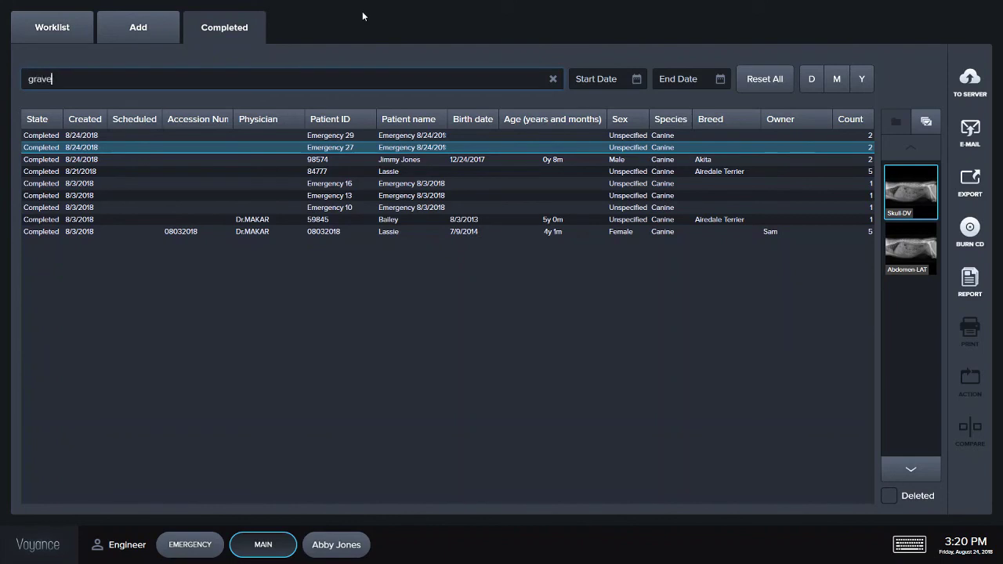